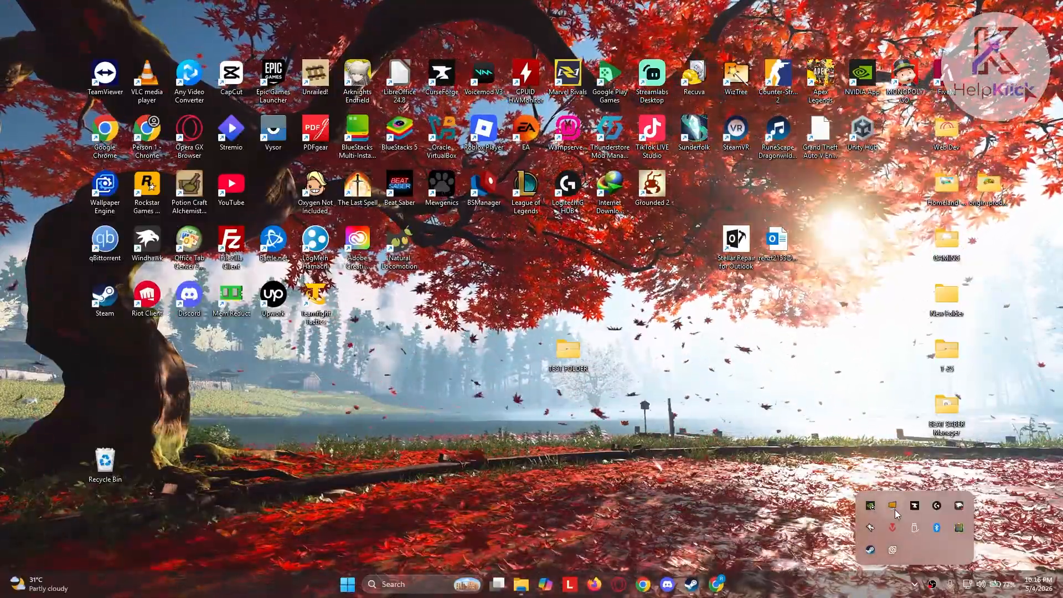
- Quit the background app with the orange icon from the hidden system tray icons and dismiss the tray overflow
right_click(895, 509)
left_click(863, 504)
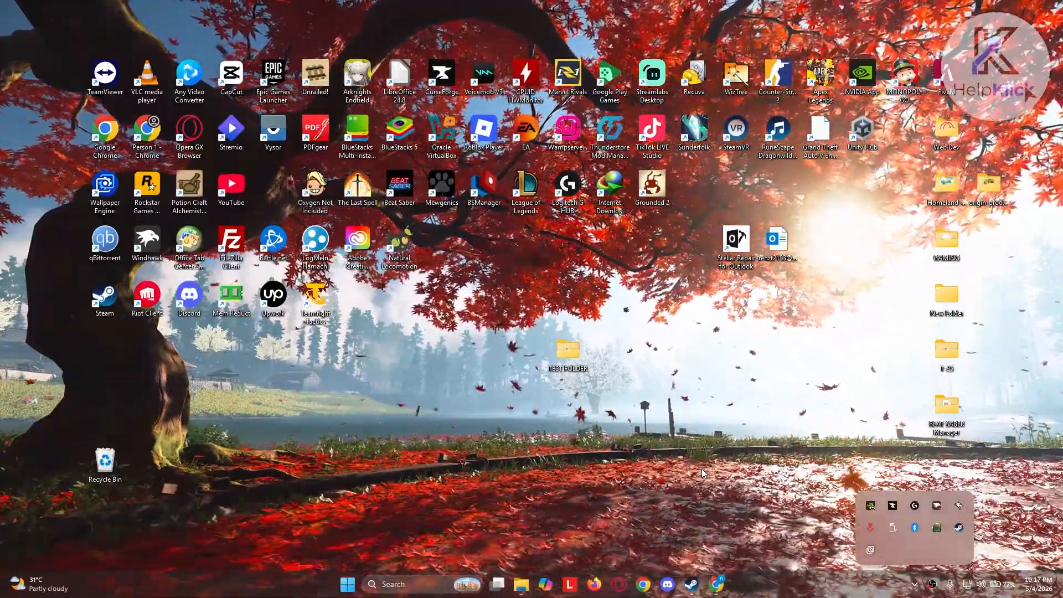
left_click(736, 466)
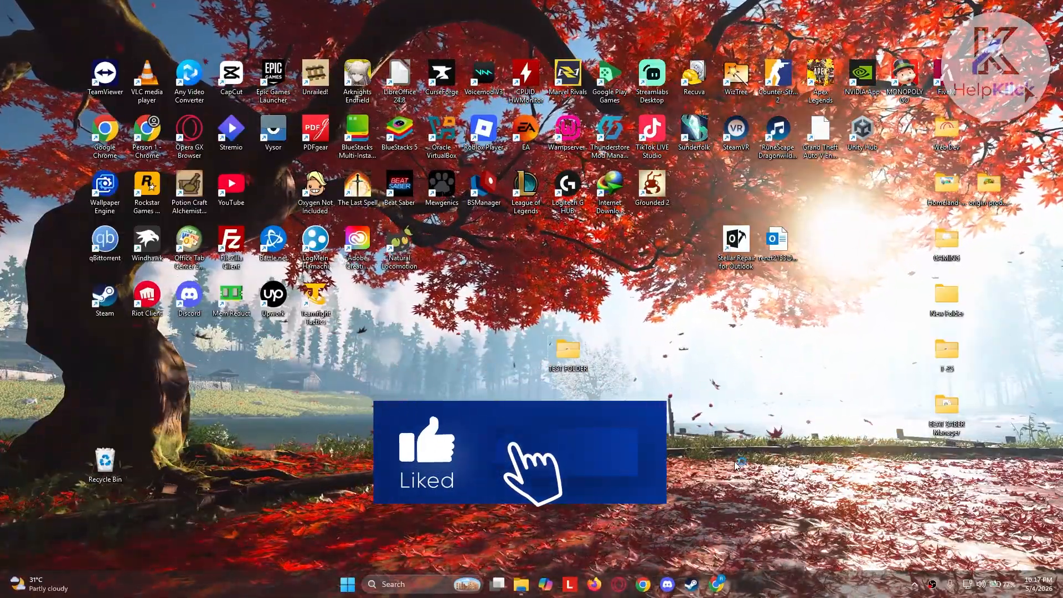
- Open Task Manager and examine the running apps and background processes, including the actions available for a process
key("ctrl+shift+Escape")
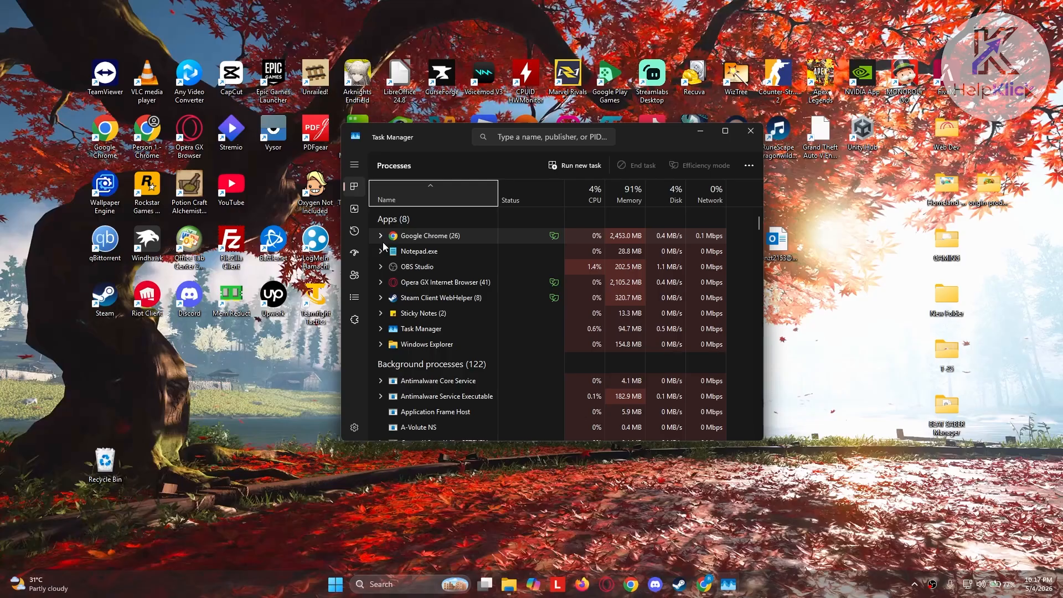
left_click(407, 325)
right_click(406, 329)
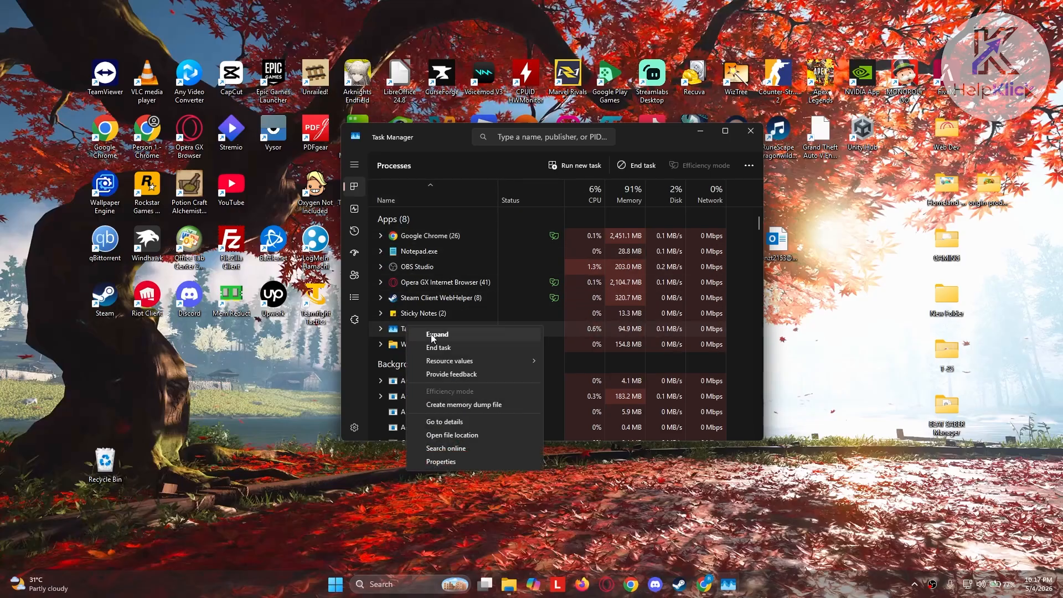
left_click(351, 353)
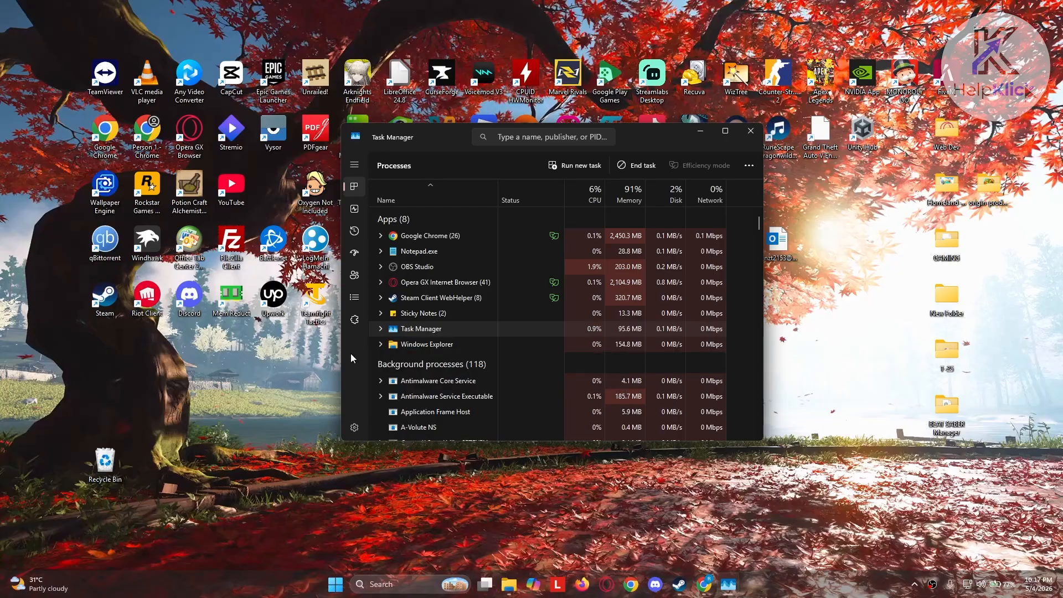
scroll(477, 359, "down", 4)
scroll(478, 357, "down", 6)
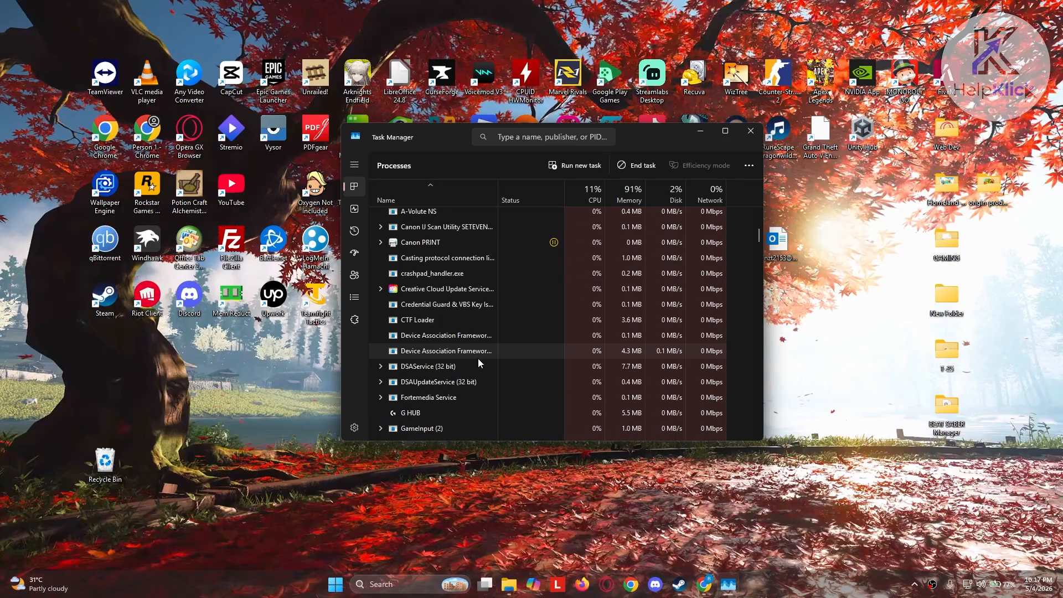
scroll(462, 348, "down", 5)
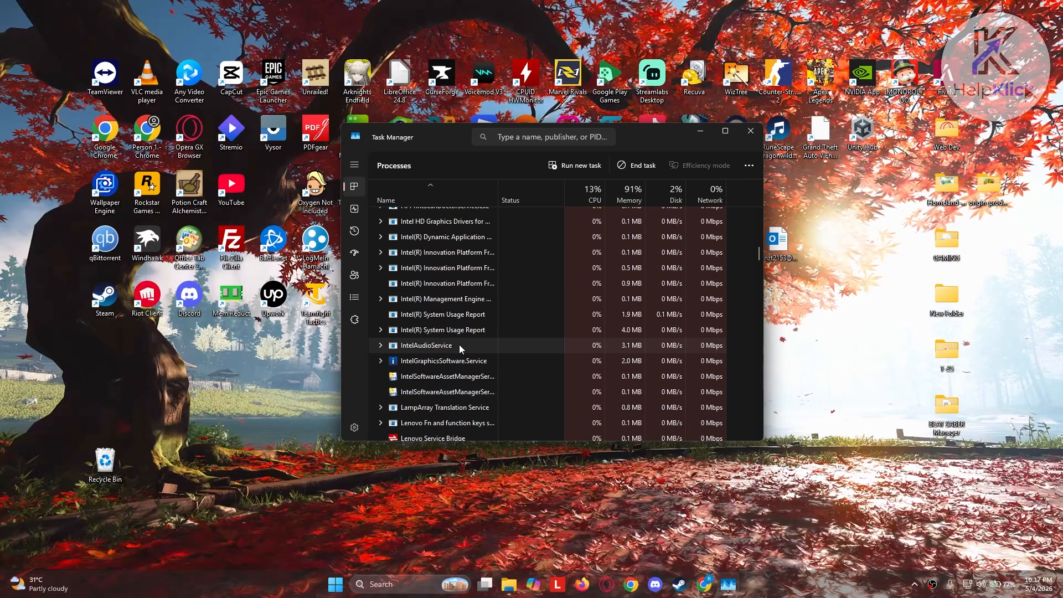
- Disable Canon PRINT in the startup apps and close Task Manager
left_click(355, 252)
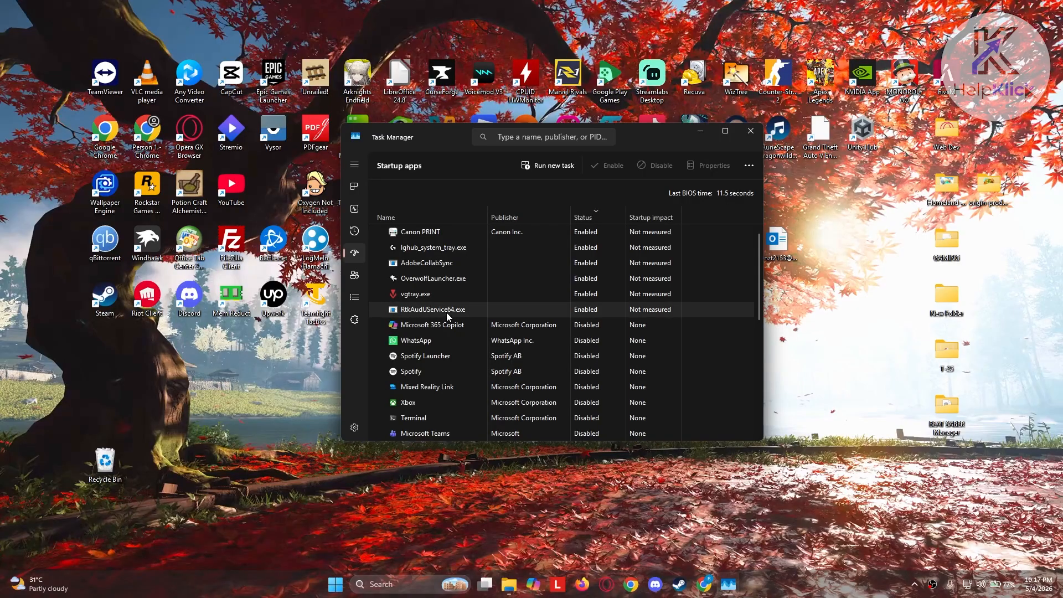
right_click(443, 238)
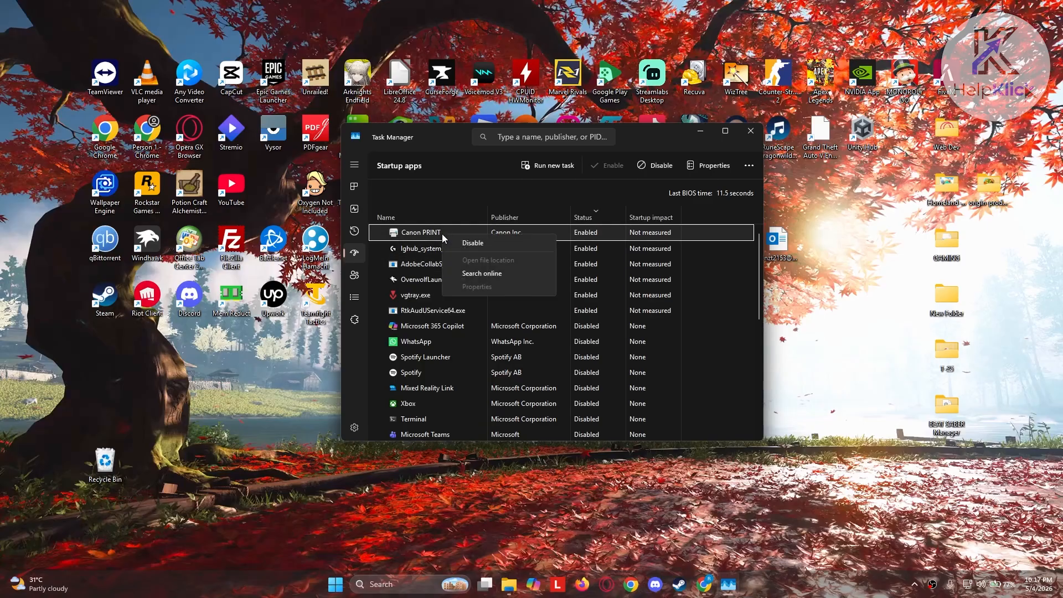
left_click(468, 245)
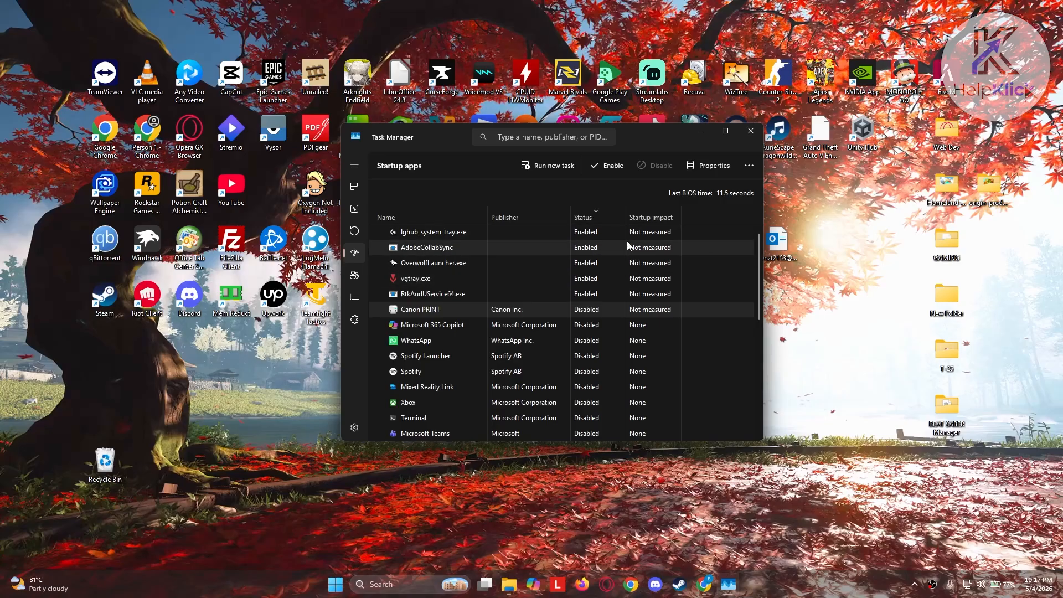
left_click(751, 133)
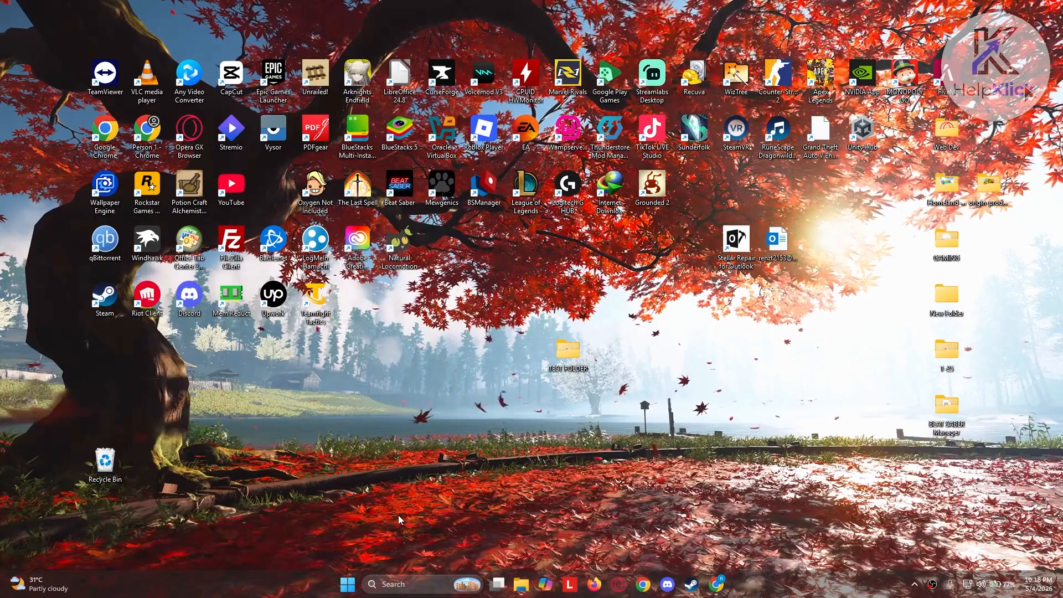
- Try the Adjust for best performance preset in the Windows appearance and performance options
left_click(406, 582)
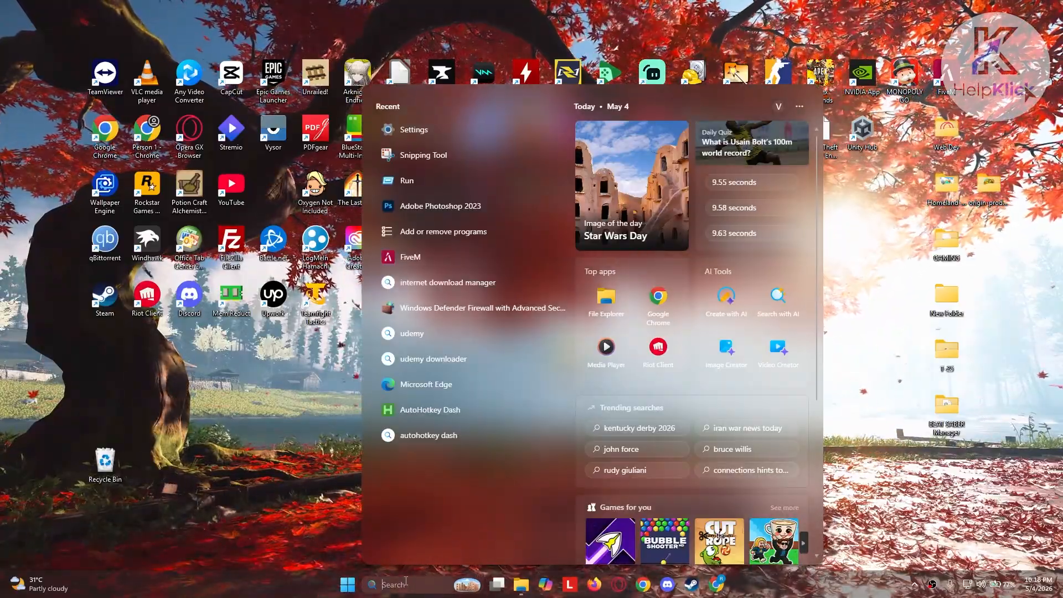
type("adjust the")
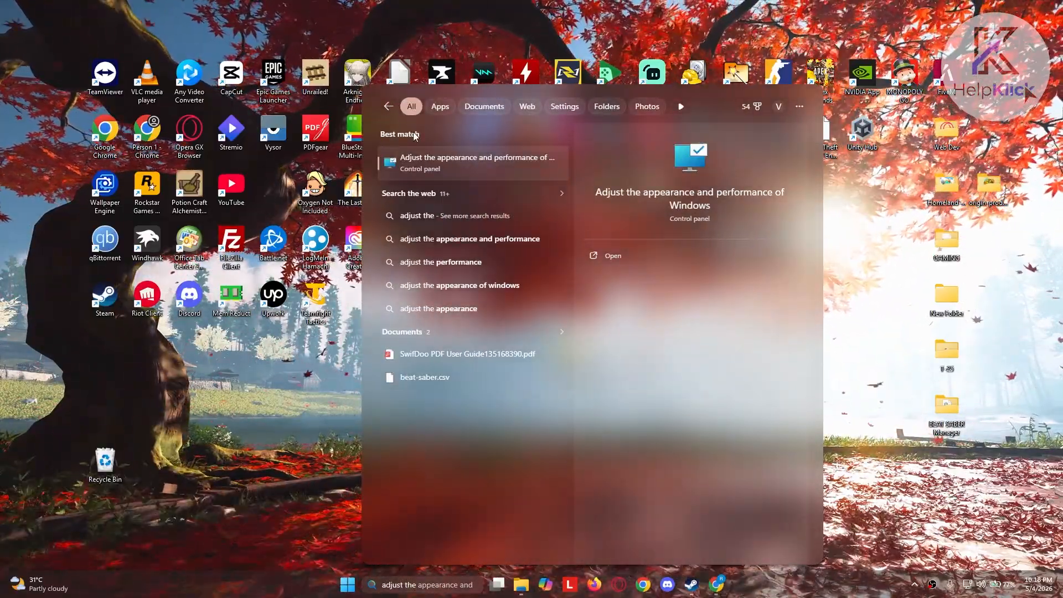
left_click(443, 165)
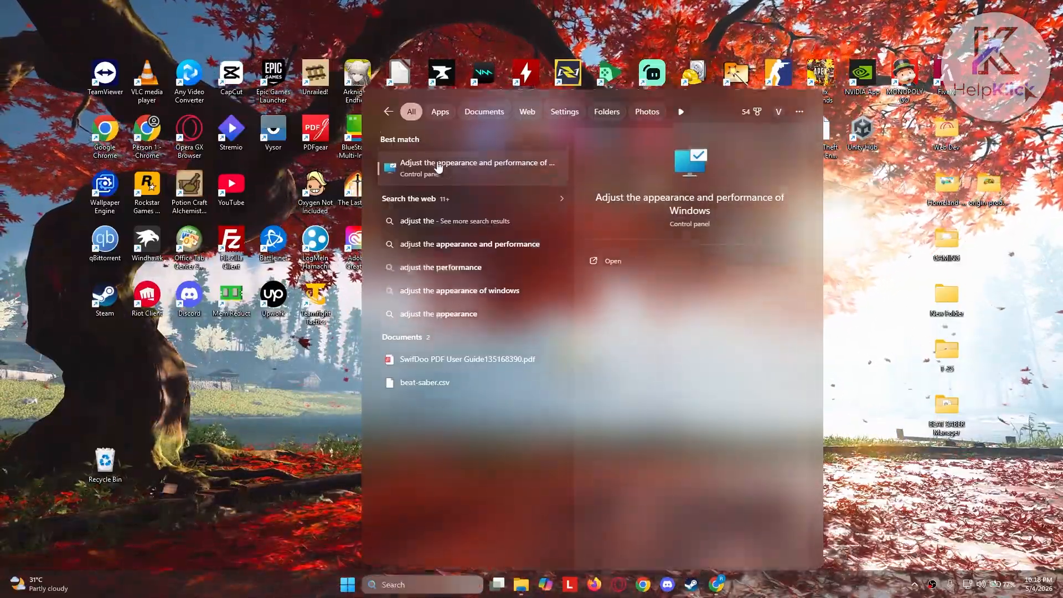
left_click_drag(220, 94, 450, 91)
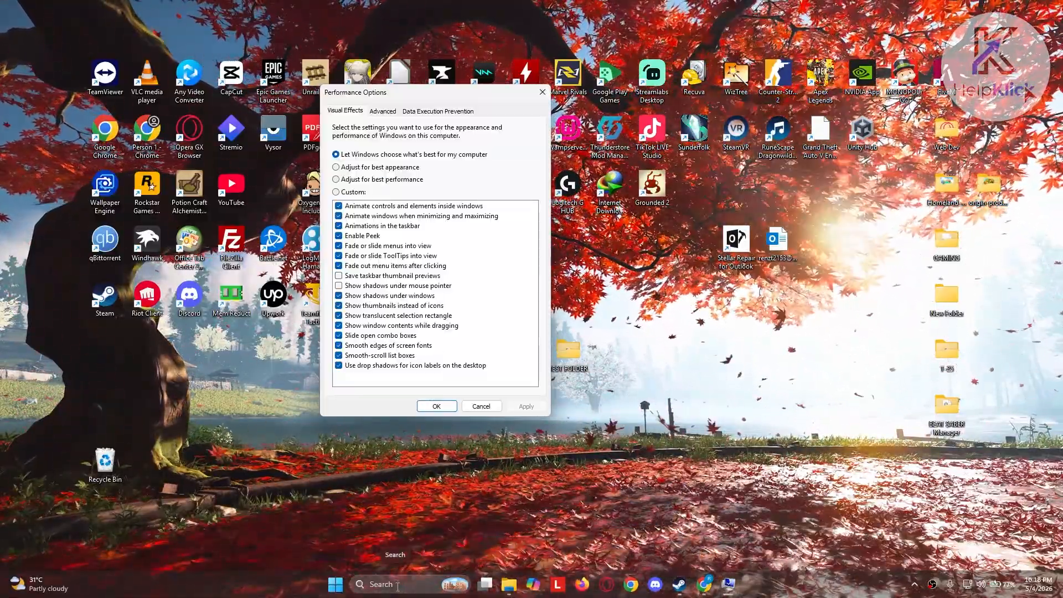
left_click(401, 180)
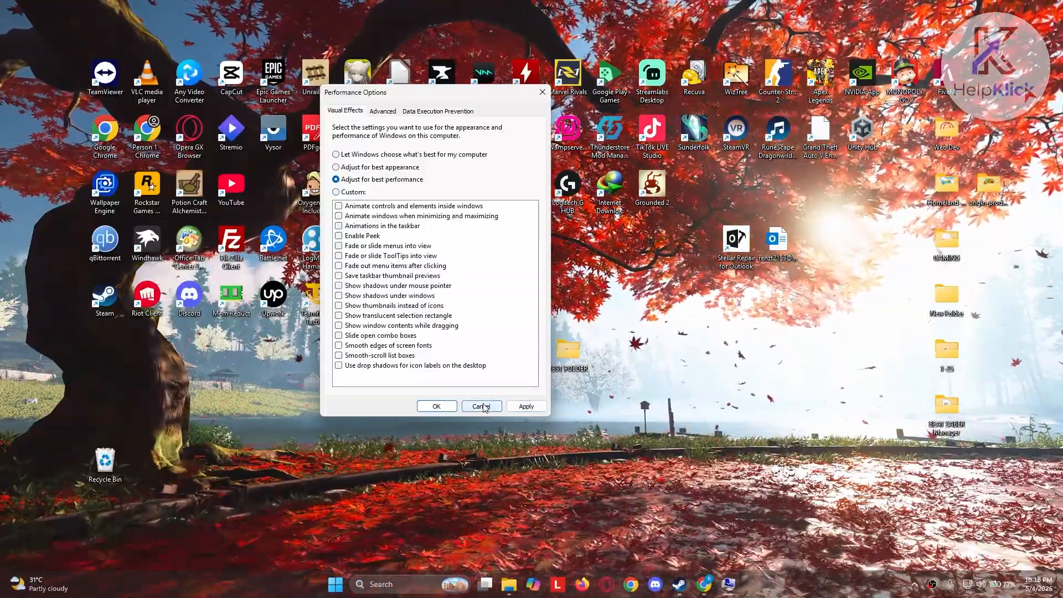
left_click(482, 404)
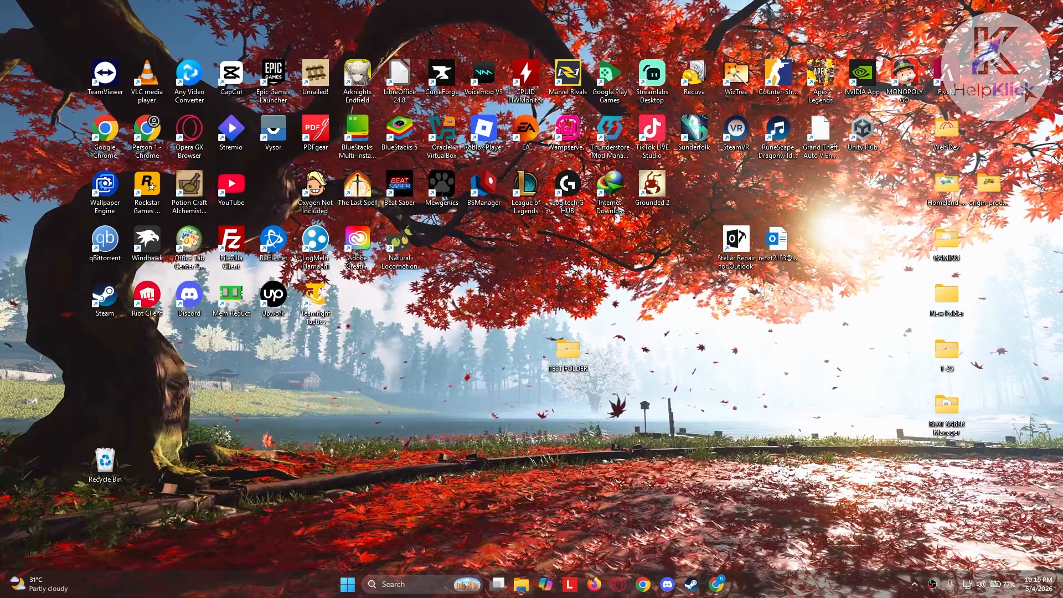
- Open the system storage settings for the Windows 10 (C:) drive
left_click(396, 584)
type("settings")
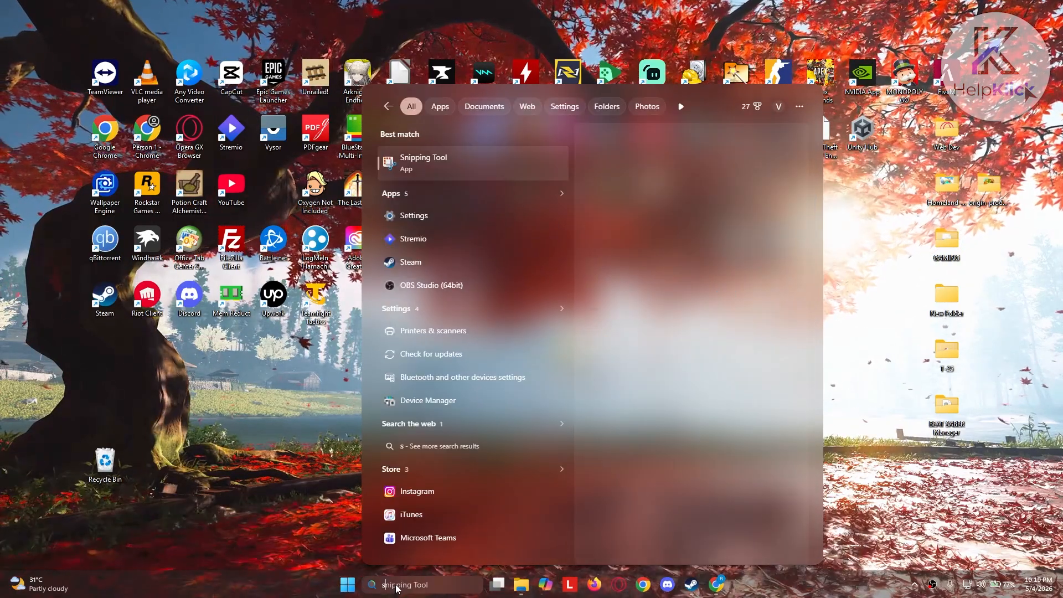
left_click(519, 175)
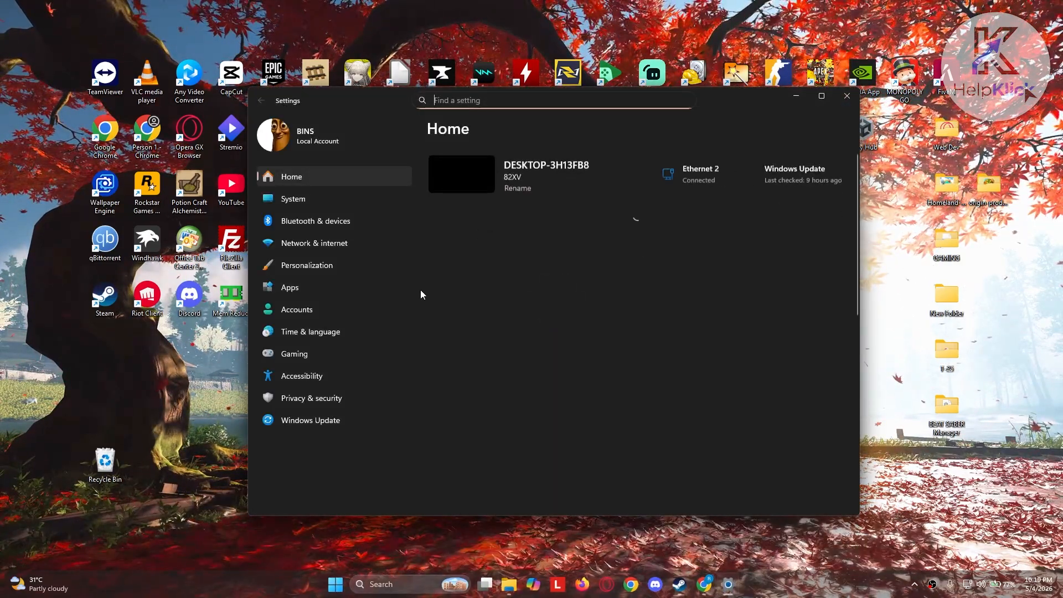
left_click(292, 203)
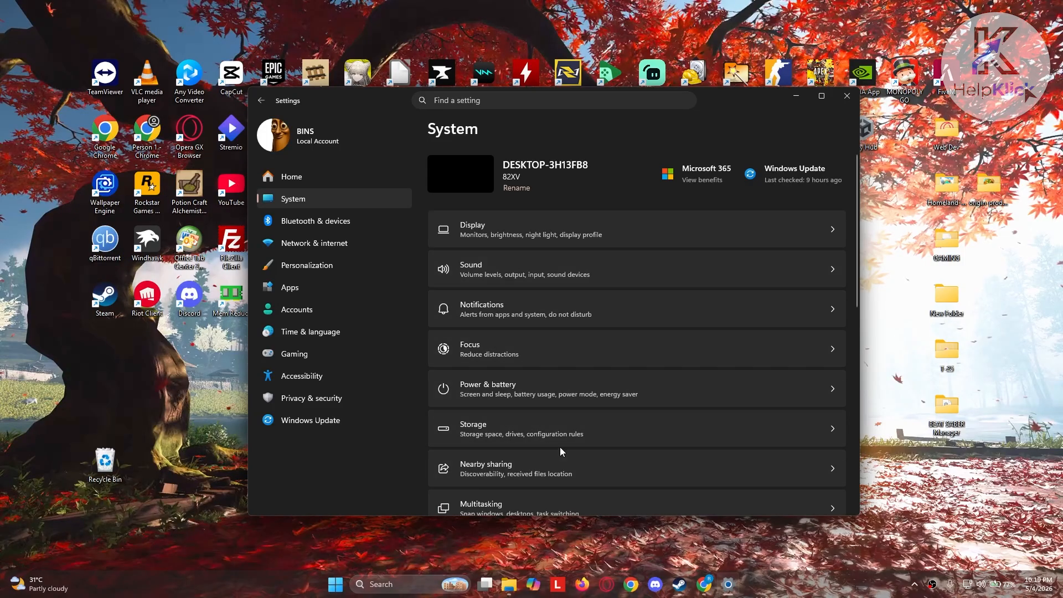
left_click(594, 428)
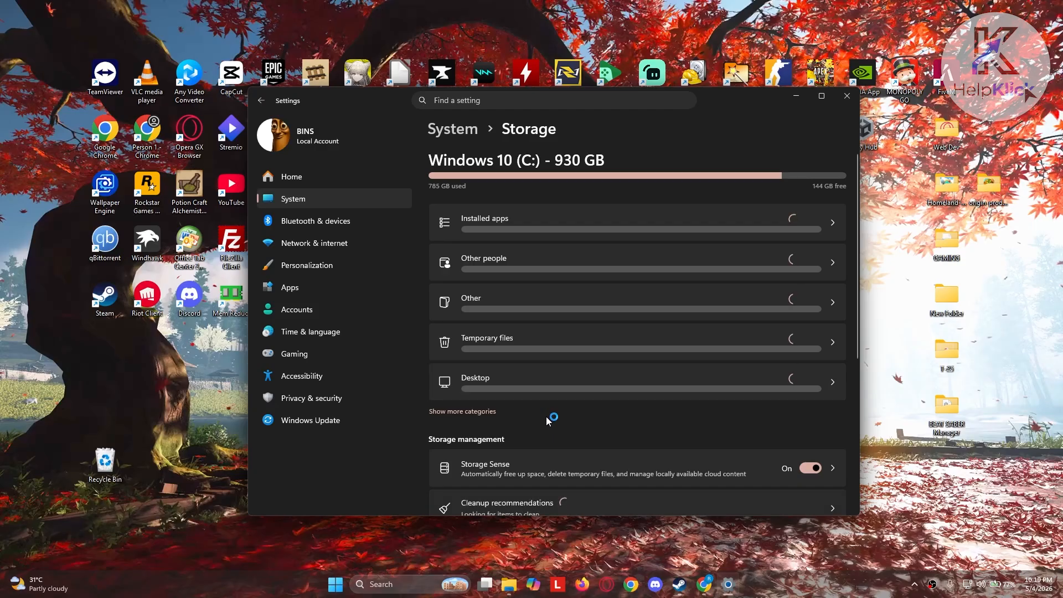
- Mark Downloads and Recycle Bin in the cleanup recommendations and return to the storage overview without cleaning up
scroll(545, 416, "down", 3)
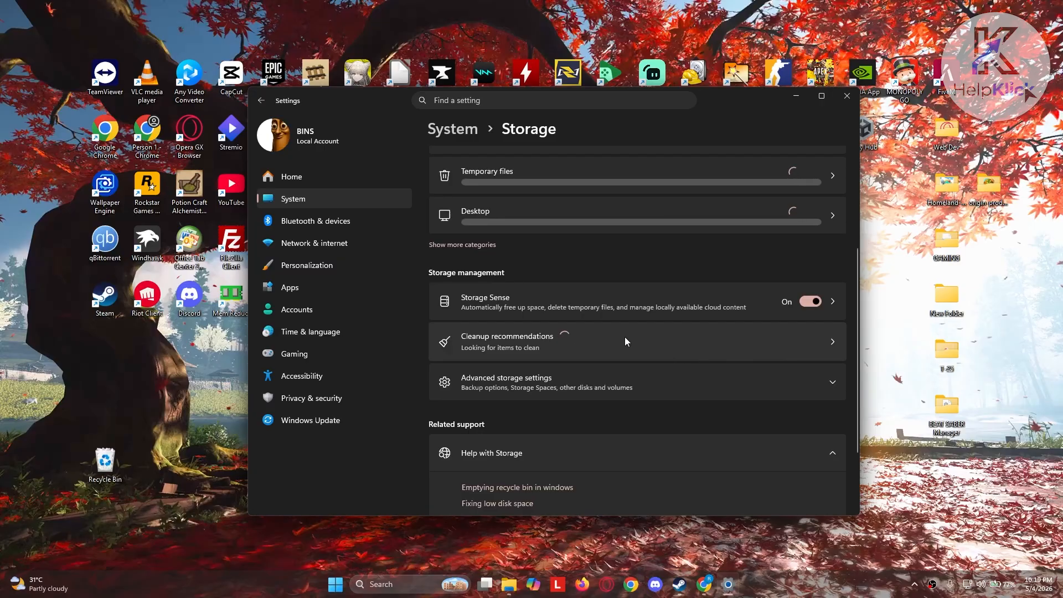
left_click(603, 343)
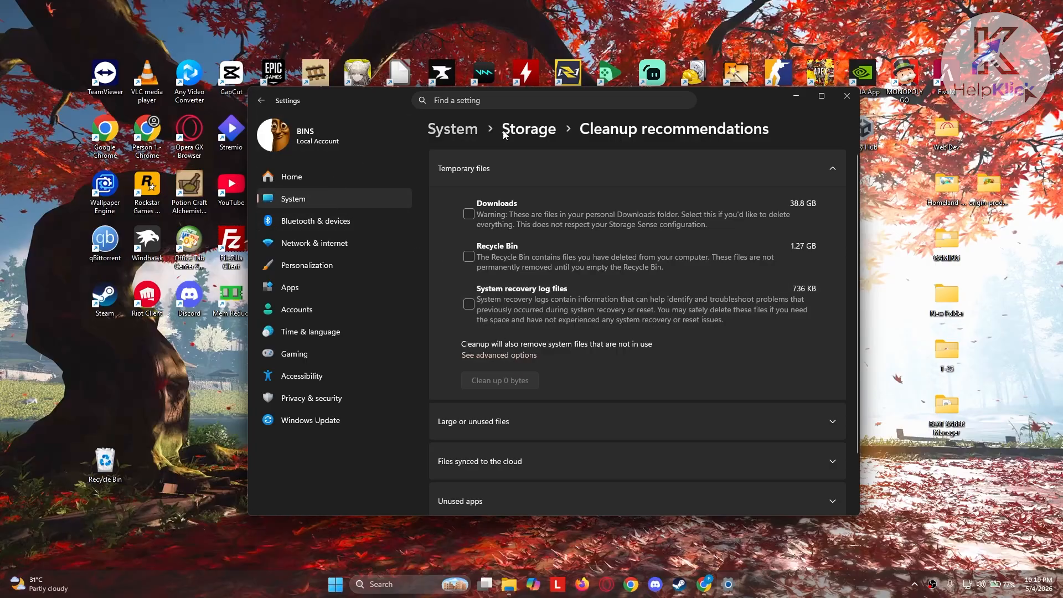
left_click(468, 214)
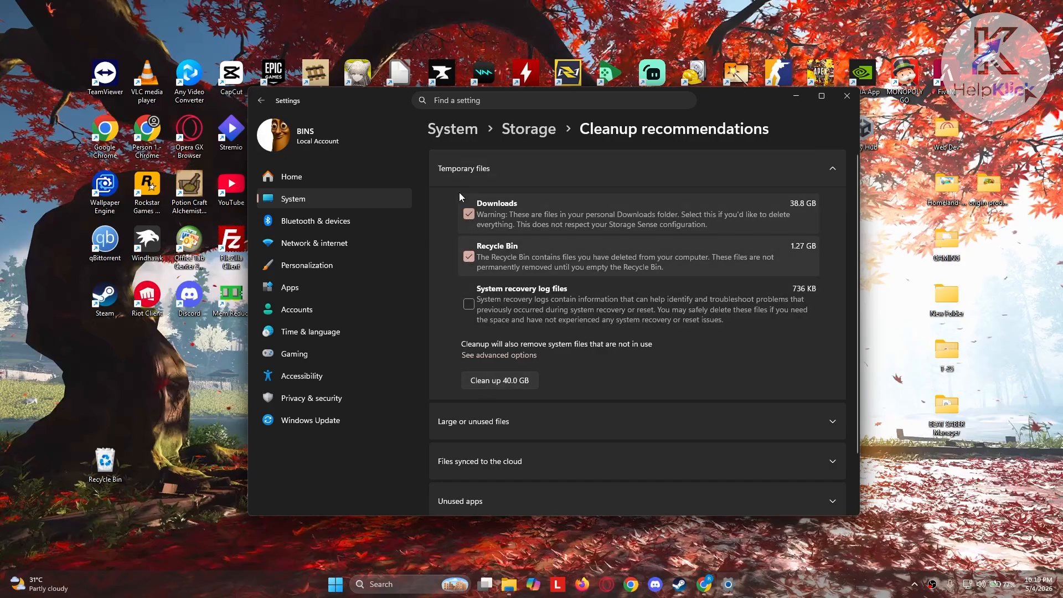
left_click(525, 135)
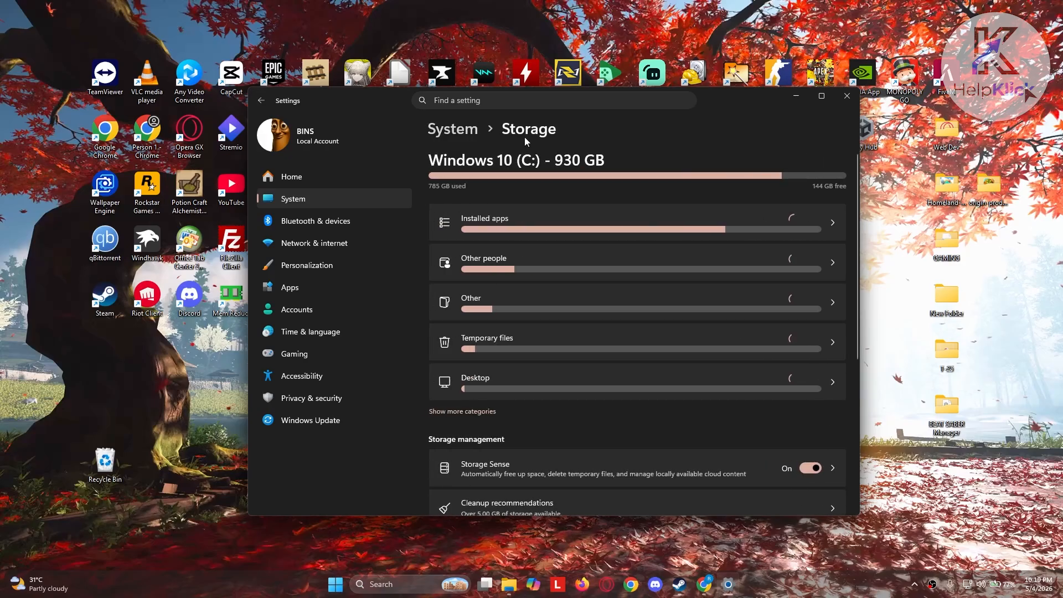
- Open the temporary files list in storage and review which file categories are selected for removal
left_click(522, 335)
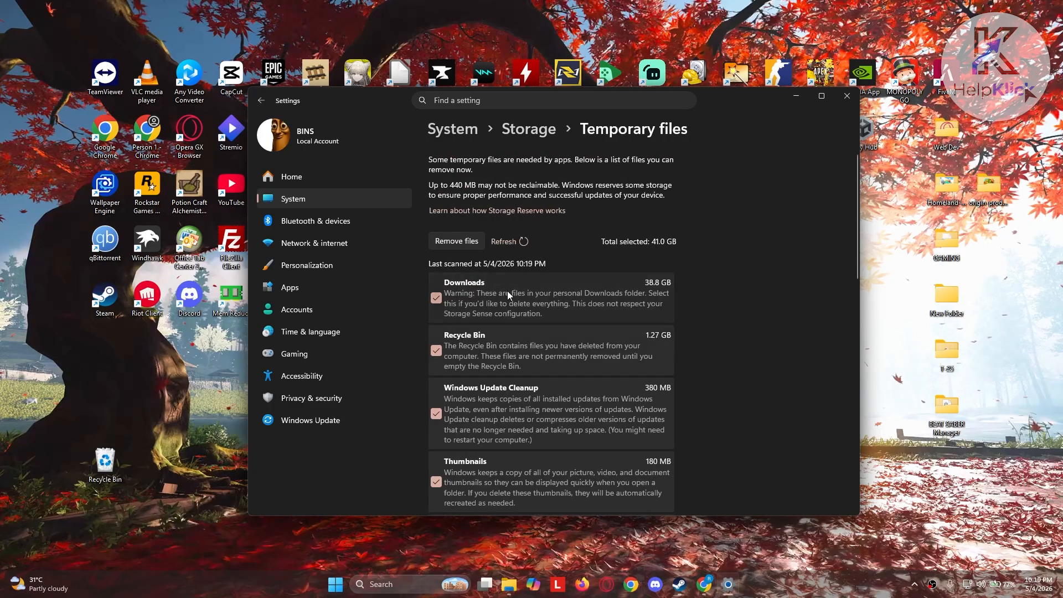
scroll(508, 293, "down", 7)
scroll(506, 298, "up", 6)
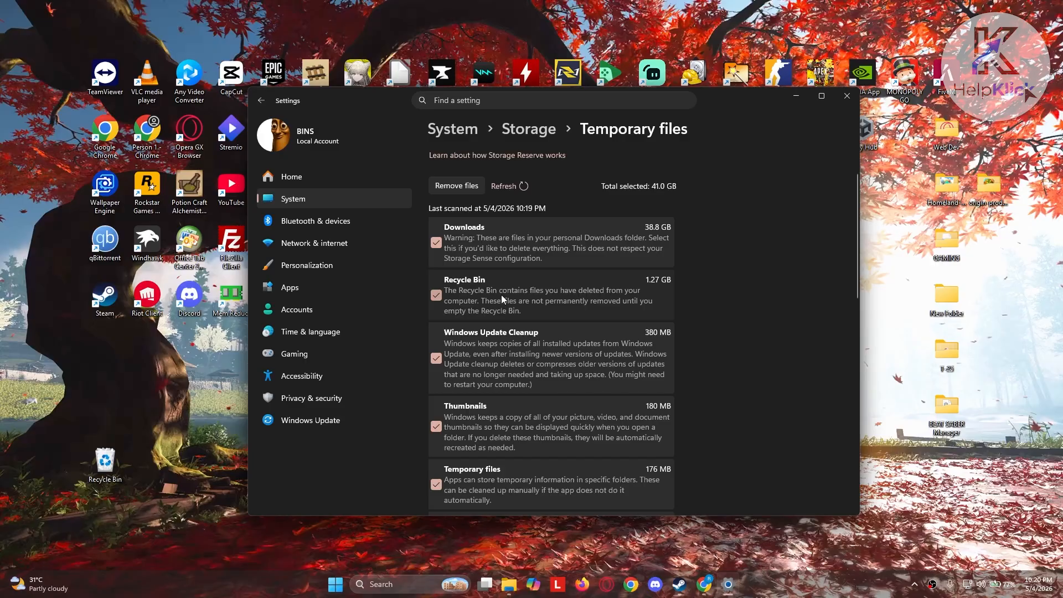
scroll(552, 247, "down", 10)
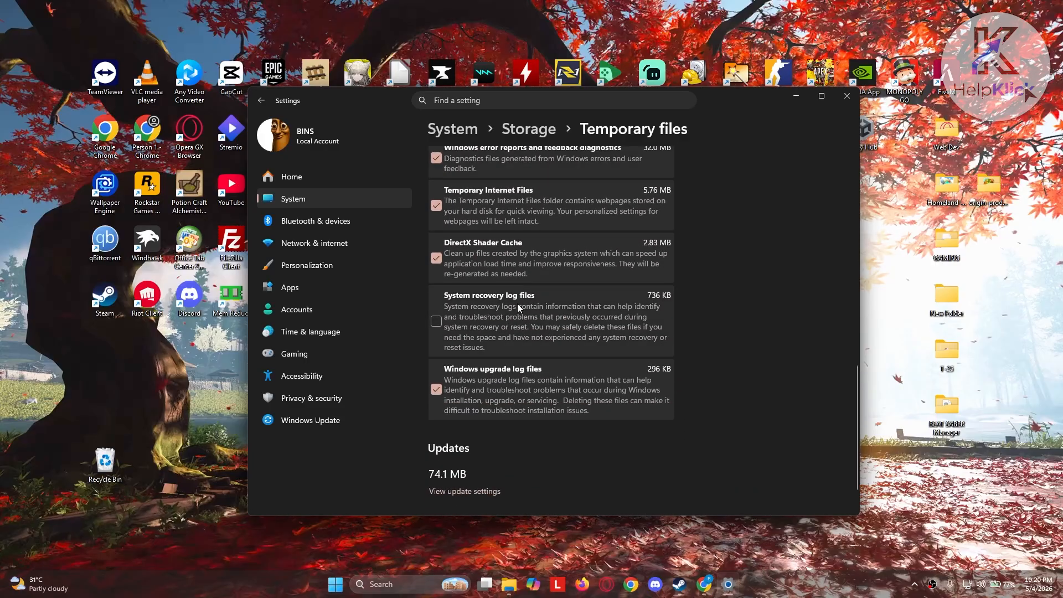
scroll(493, 305, "up", 12)
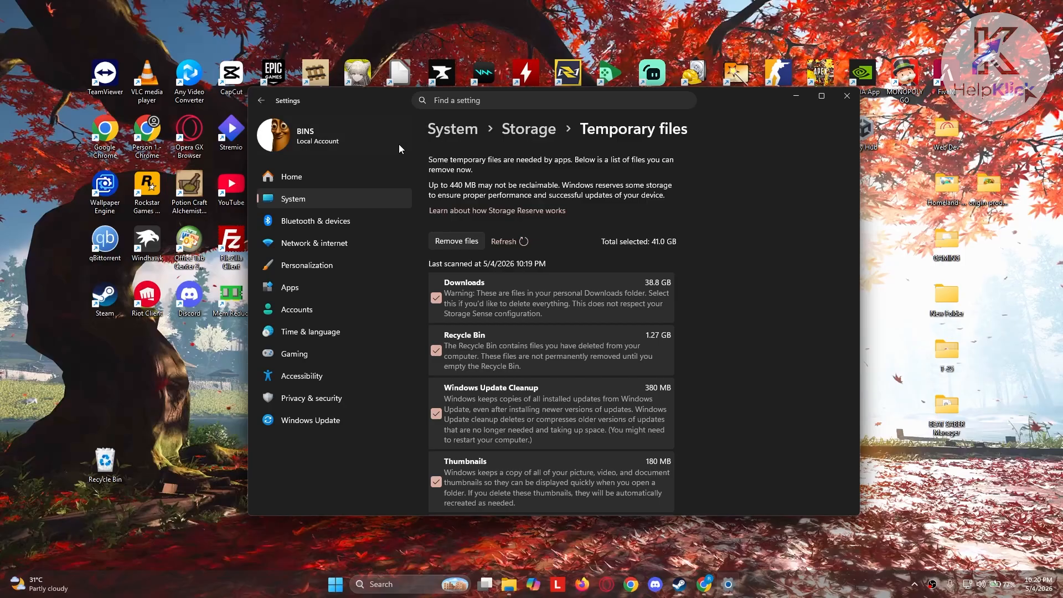
- Check the plugged-in and on-battery power mode options in the power and battery settings, and close Settings
left_click(297, 198)
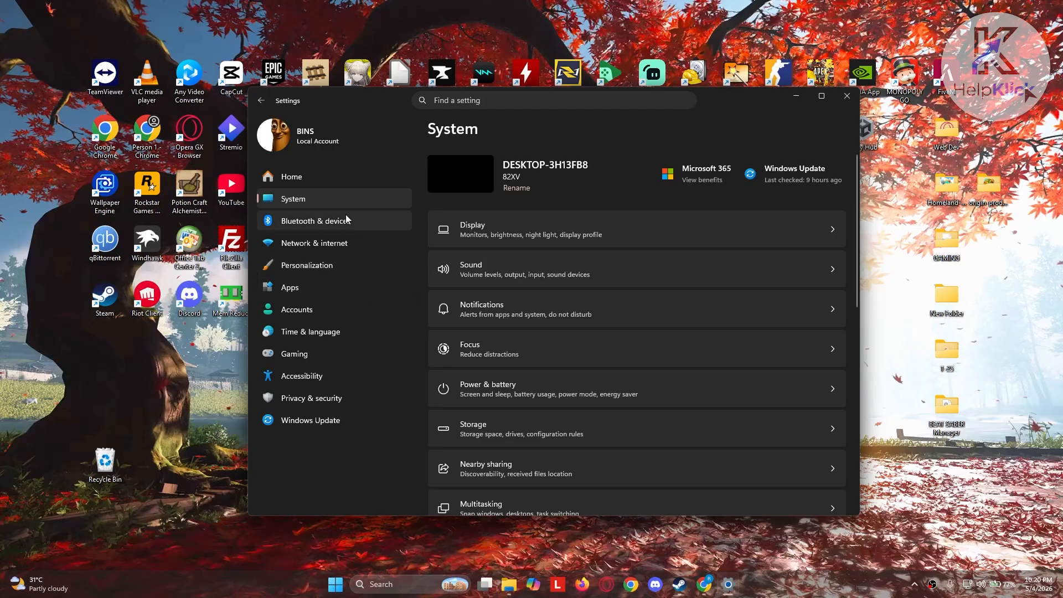
left_click(516, 389)
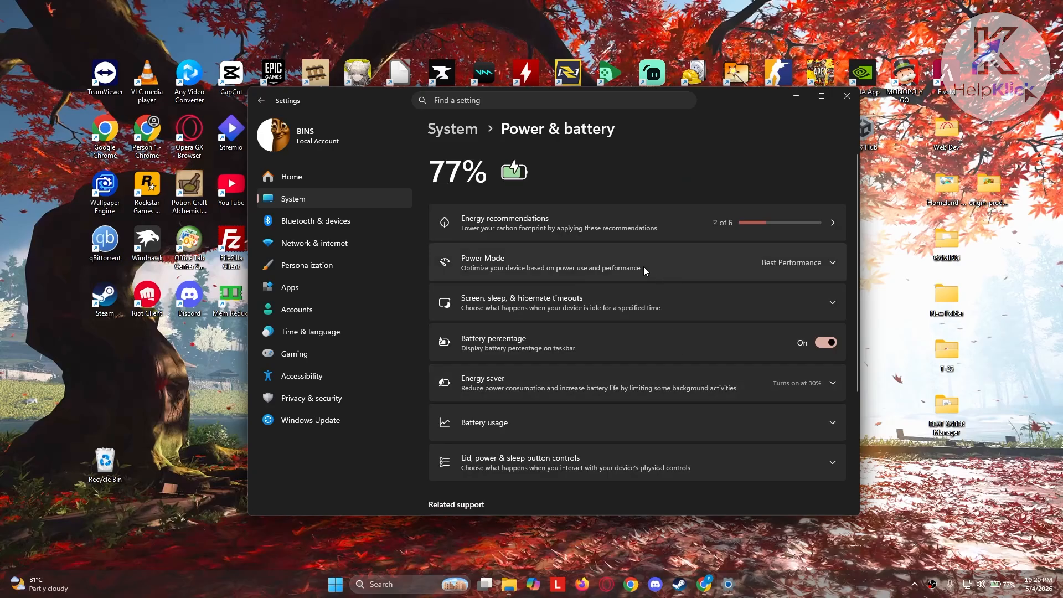
left_click(804, 267)
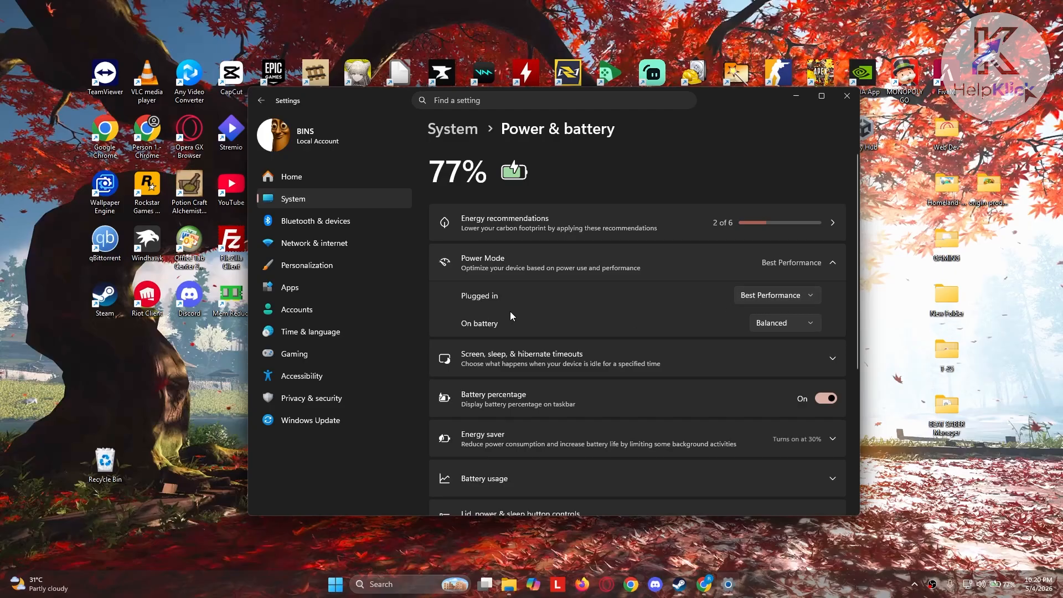
left_click(802, 322)
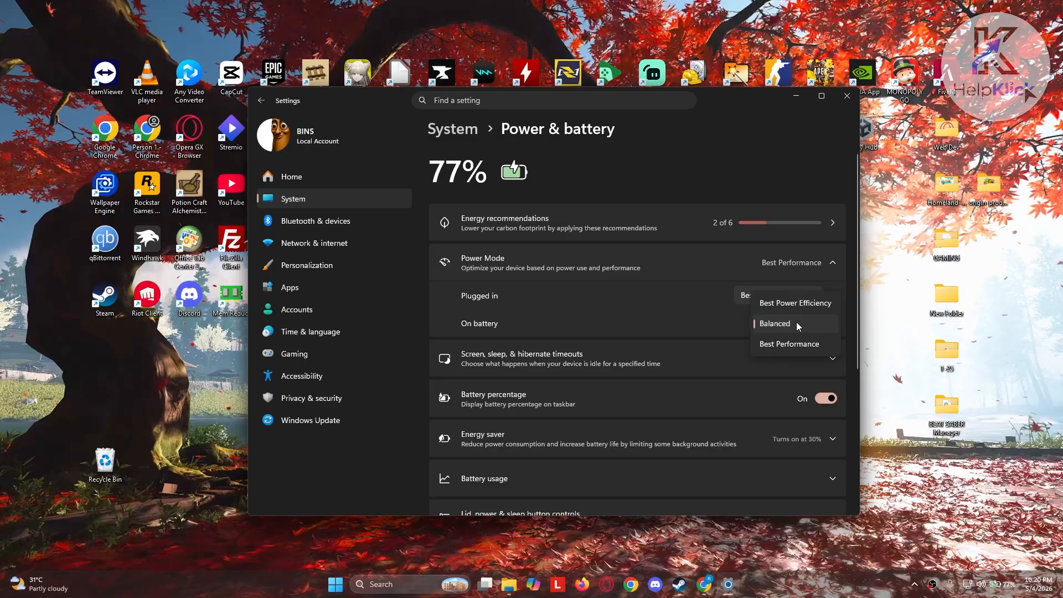
left_click(649, 335)
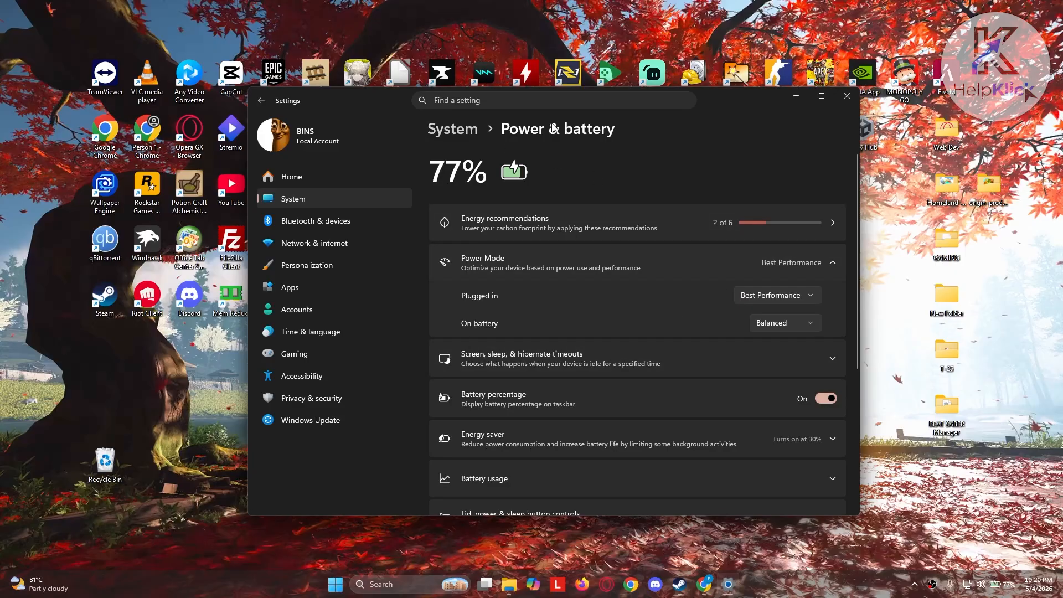
left_click(847, 97)
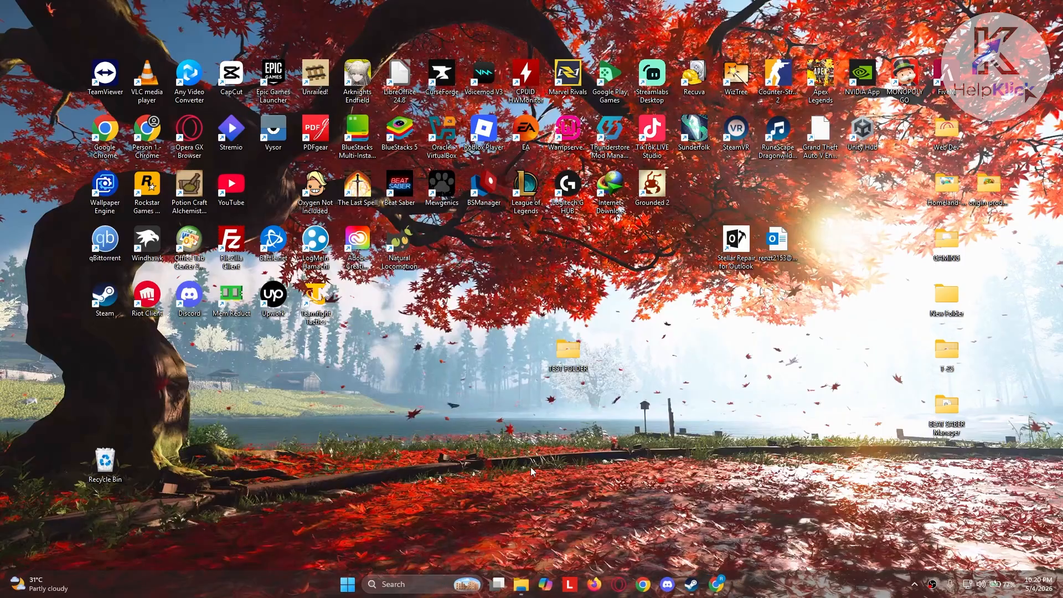
- Open Defragment and Optimize Drives, select the Windows-SSD (D:) drive to view its optimization option, and close the tool
left_click(414, 583)
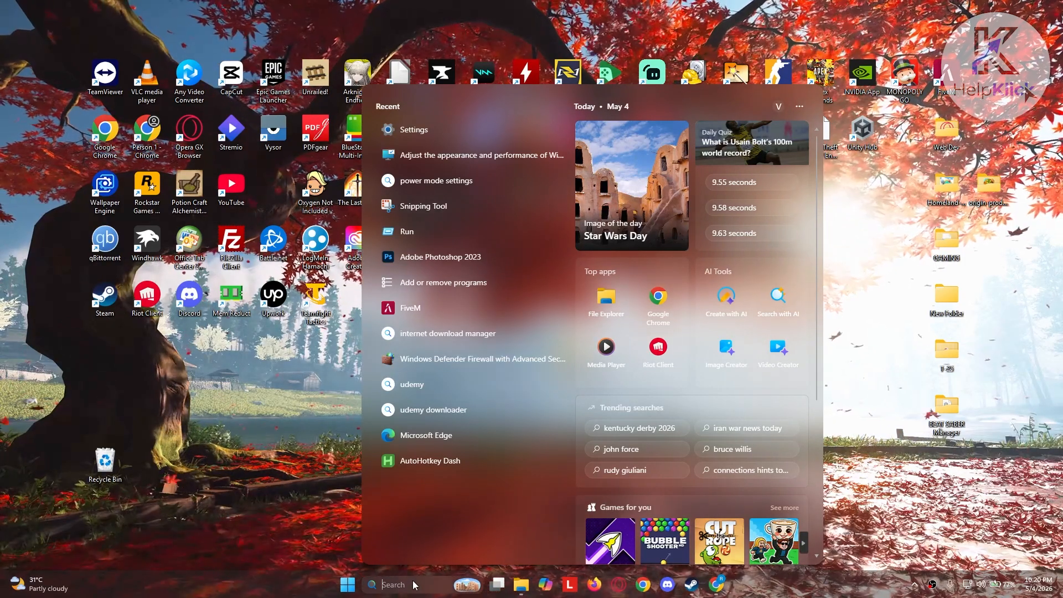
type("optimi")
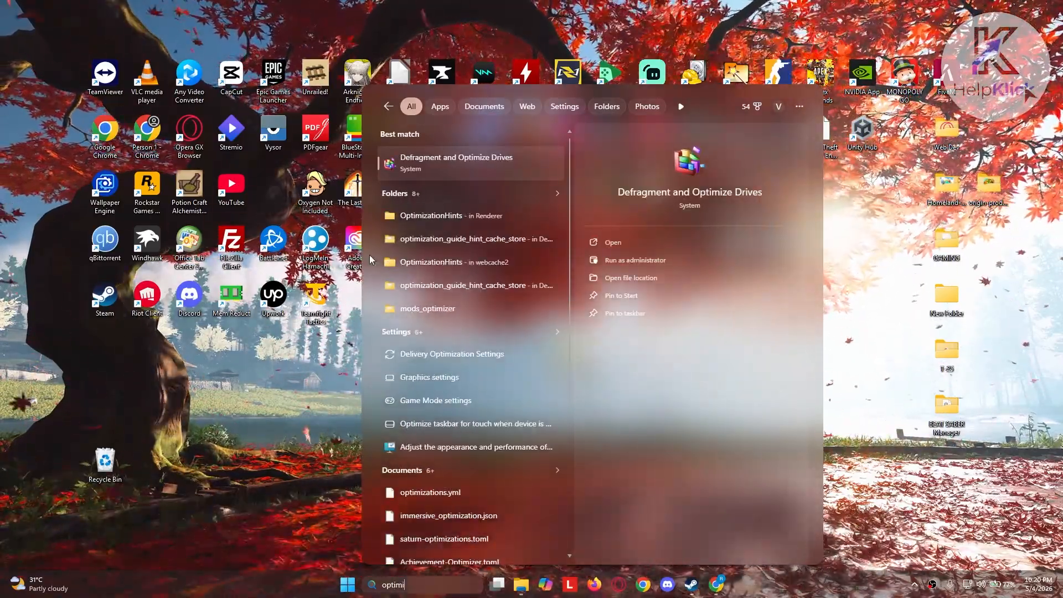
left_click(430, 163)
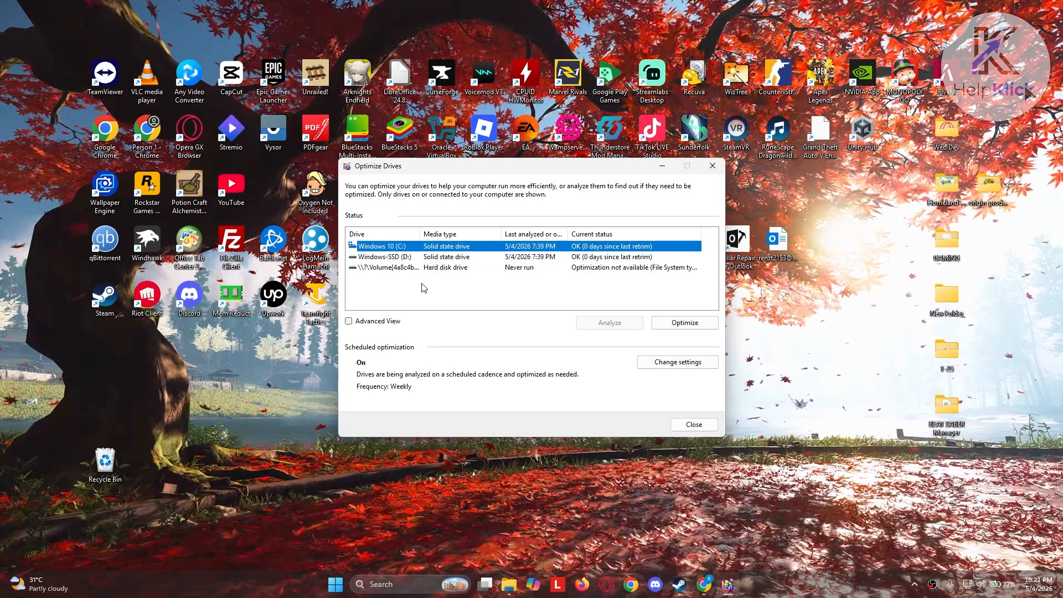
left_click(362, 256)
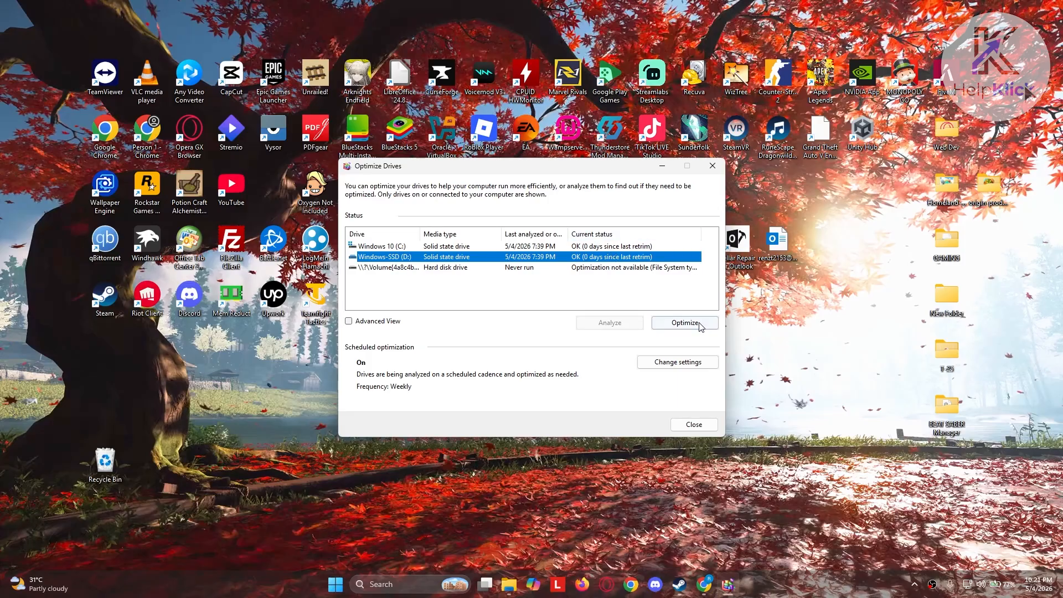
left_click(710, 166)
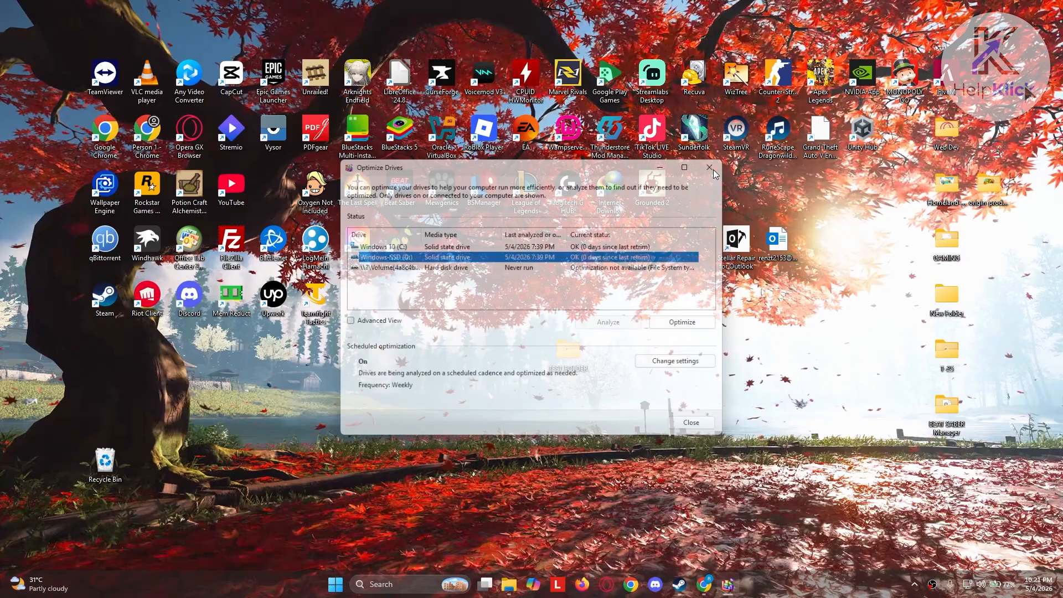